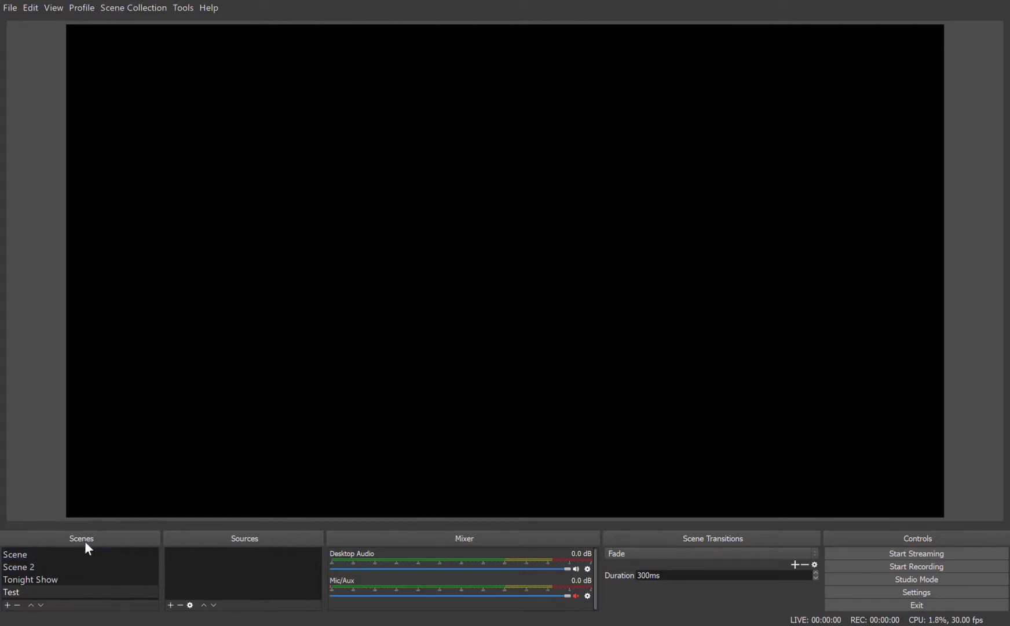
# Step: Switch between the Scene, Scene 2, Tonight Show and Test scenes to compare their previews and sources
pyautogui.click(72, 578)
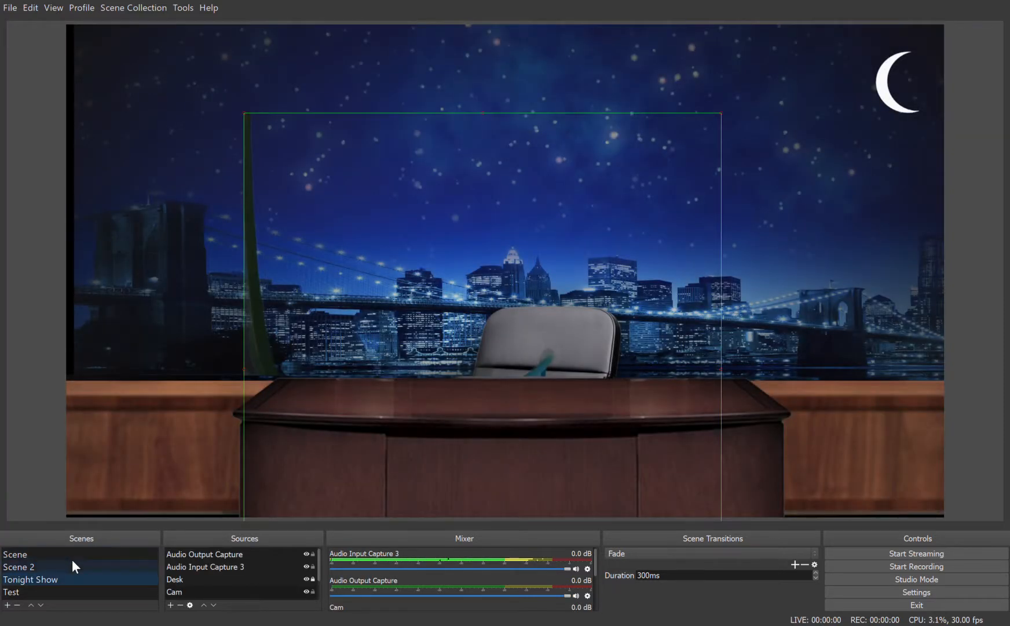
pyautogui.click(72, 562)
pyautogui.click(75, 553)
pyautogui.click(78, 566)
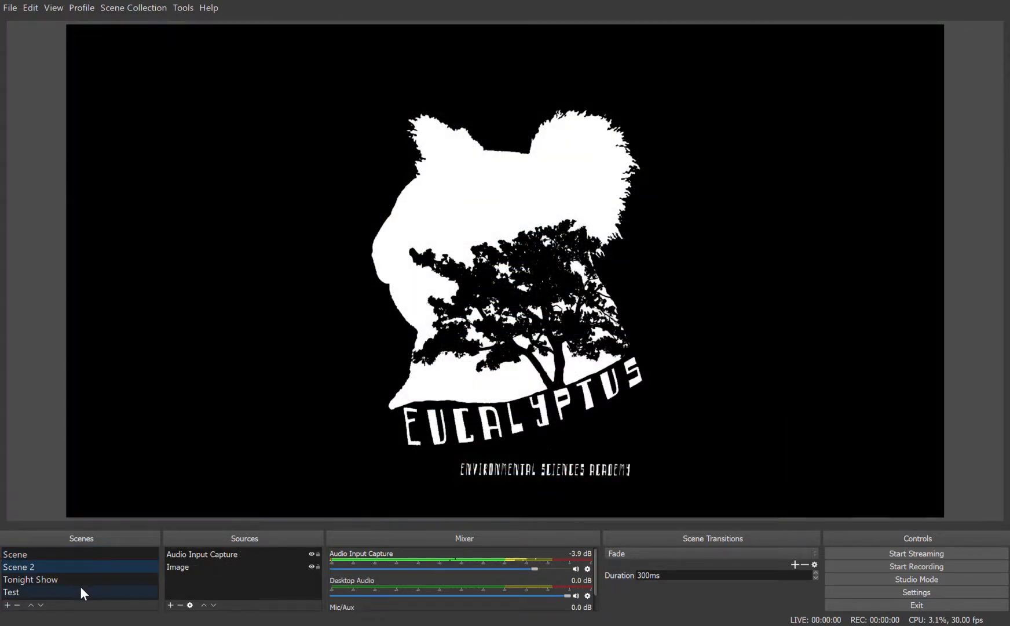
pyautogui.click(80, 587)
pyautogui.click(82, 579)
pyautogui.click(85, 566)
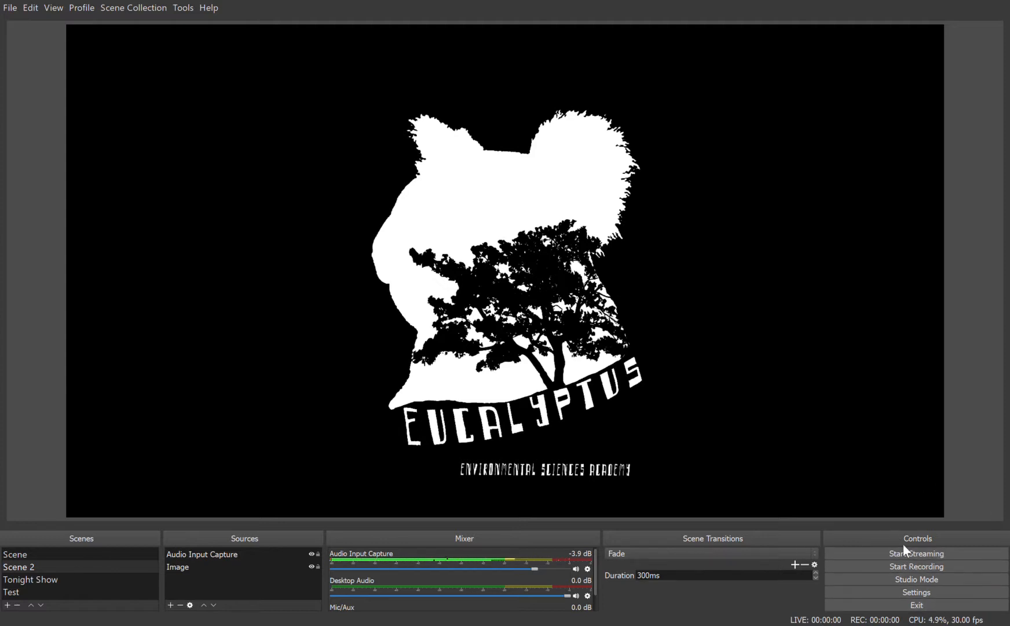
pyautogui.click(60, 578)
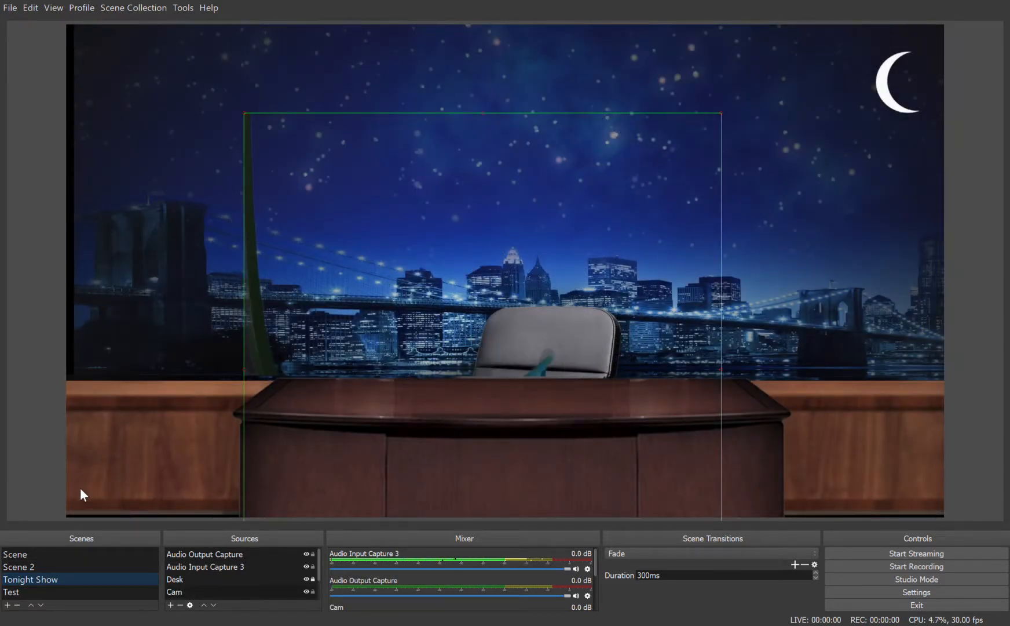
pyautogui.click(74, 566)
pyautogui.click(83, 555)
pyautogui.click(87, 567)
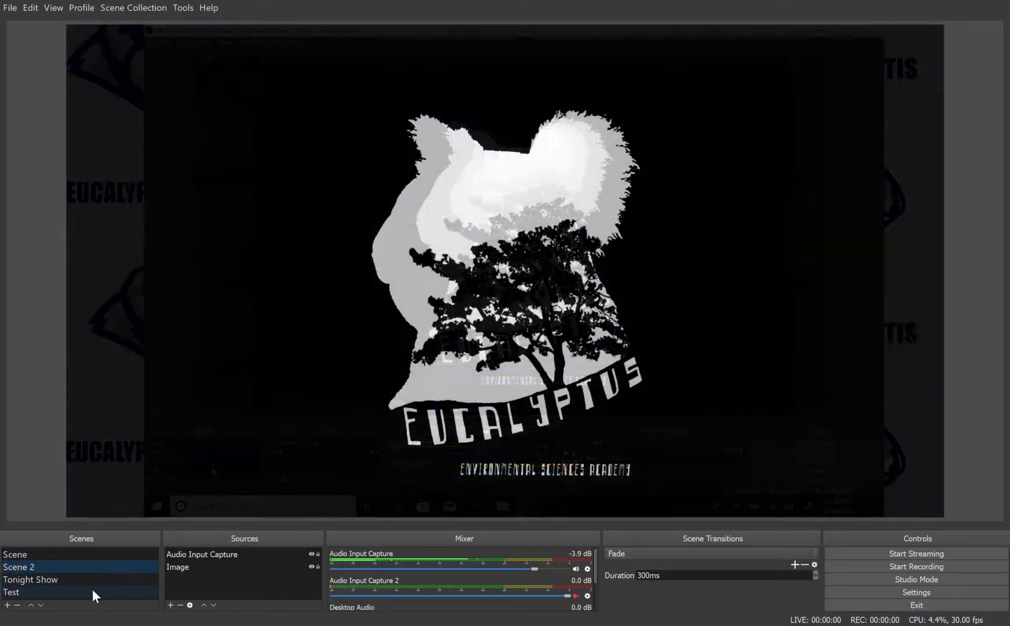
pyautogui.click(92, 578)
pyautogui.click(98, 570)
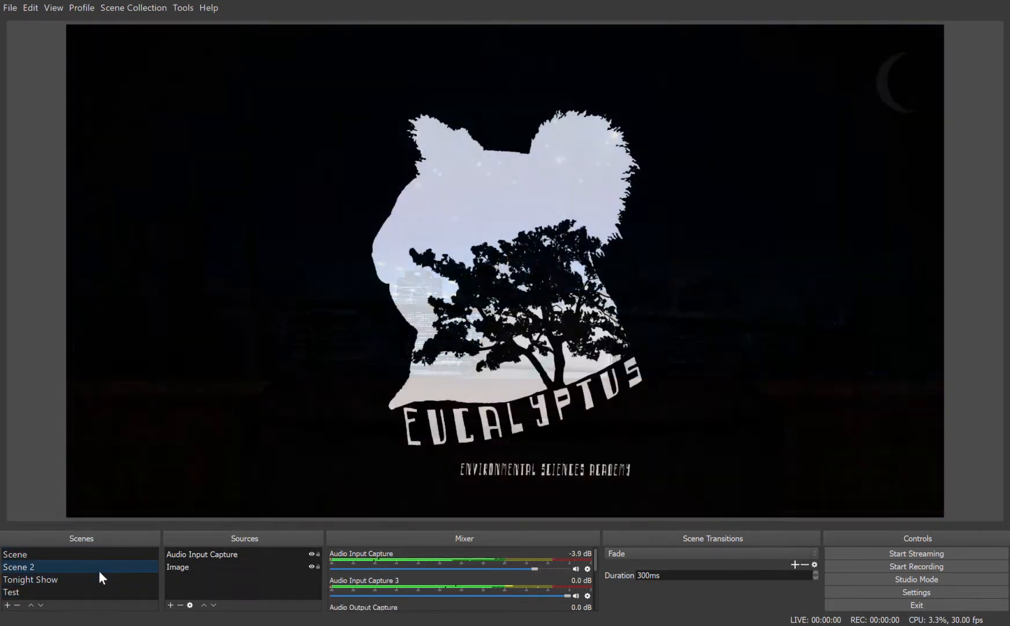
pyautogui.click(108, 575)
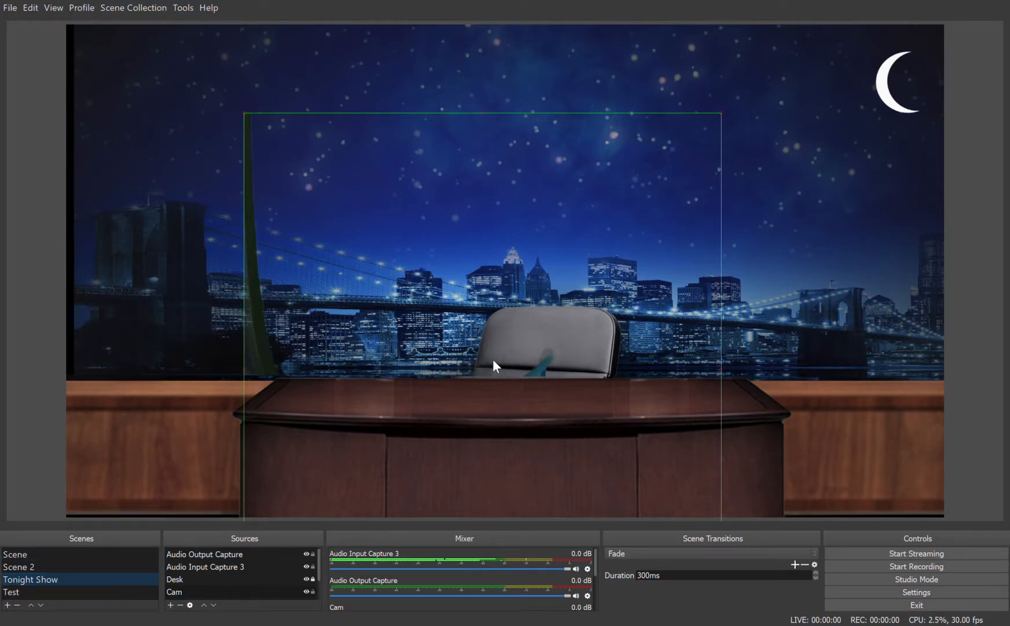
# Step: Open the Test scene and add a Video Capture Device source showing the camera feed
pyautogui.click(35, 591)
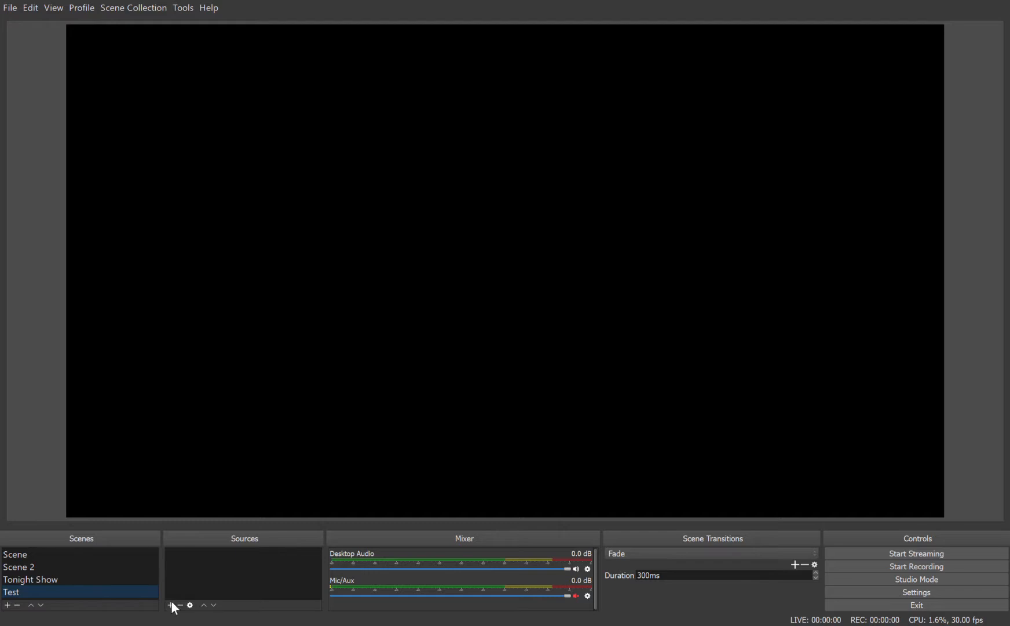
pyautogui.click(246, 551)
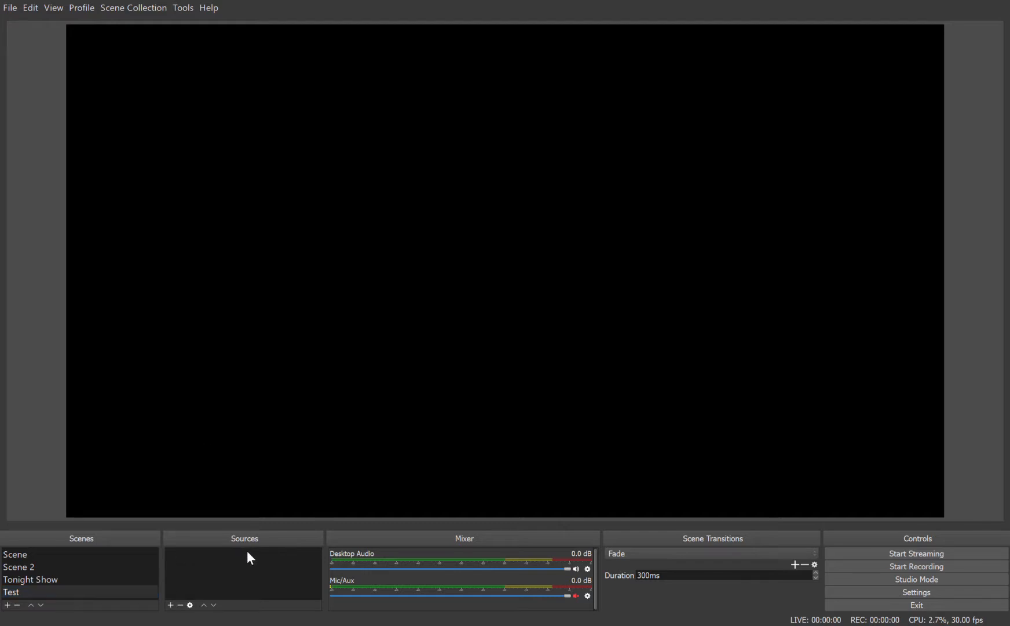
pyautogui.click(511, 359)
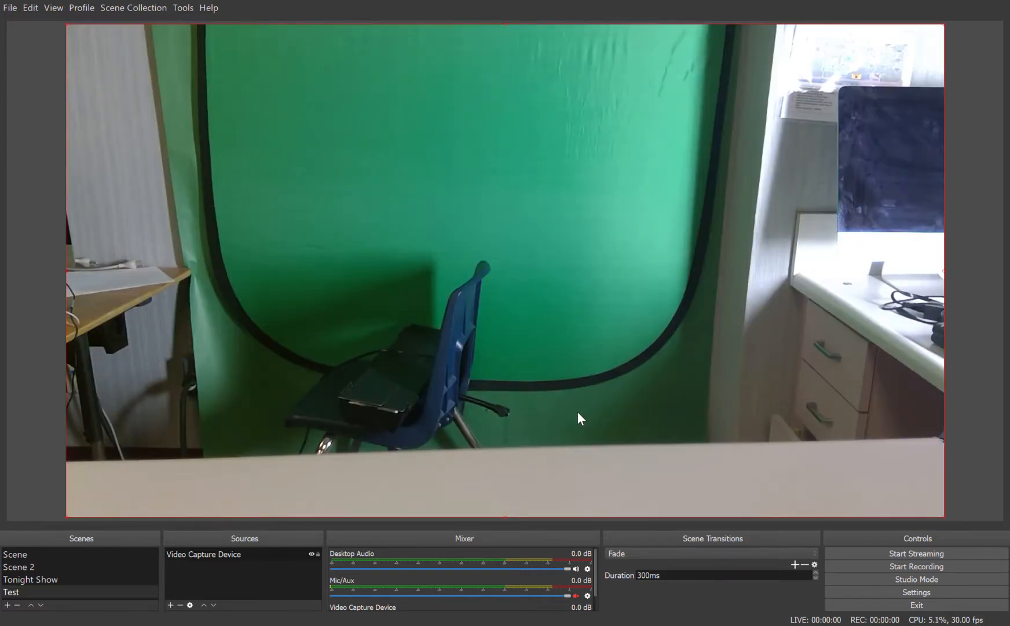
# Step: Apply a chroma key filter to the Video Capture Device source to remove the green backdrop
pyautogui.click(211, 554)
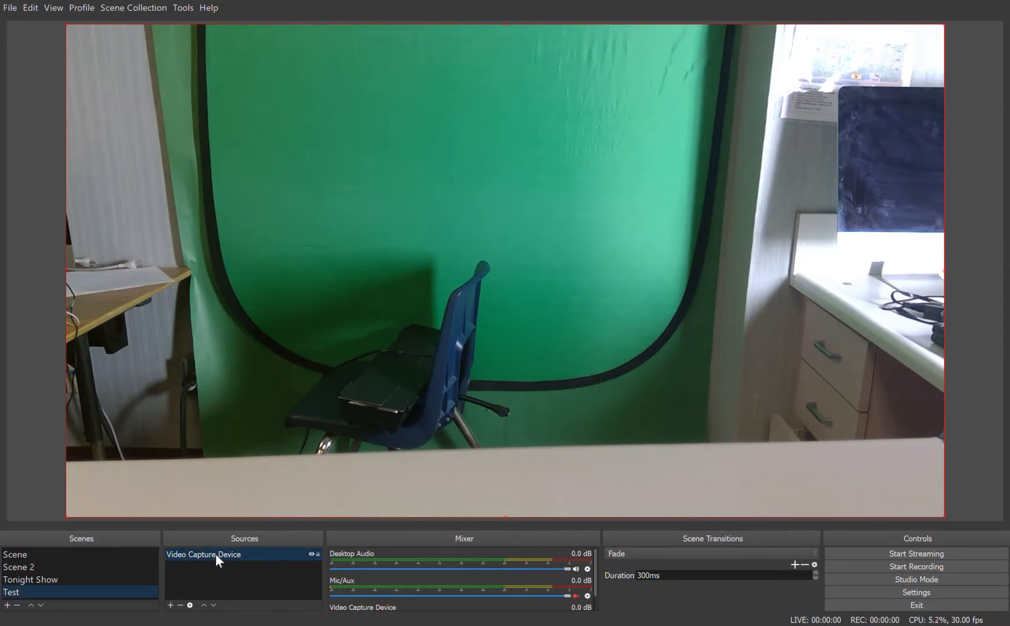
pyautogui.click(213, 551)
pyautogui.click(263, 532)
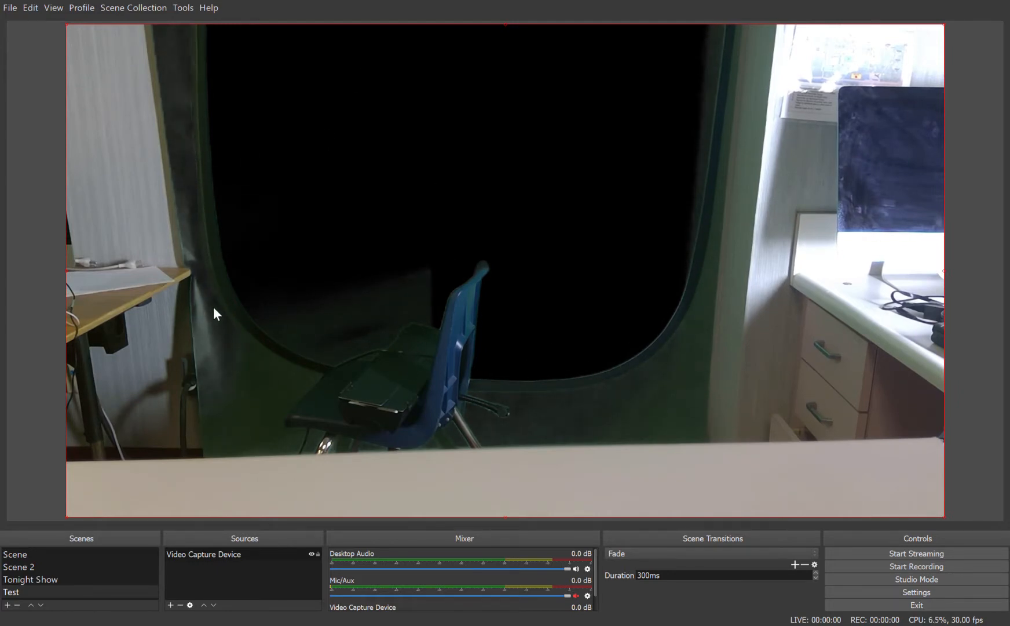
pyautogui.click(649, 451)
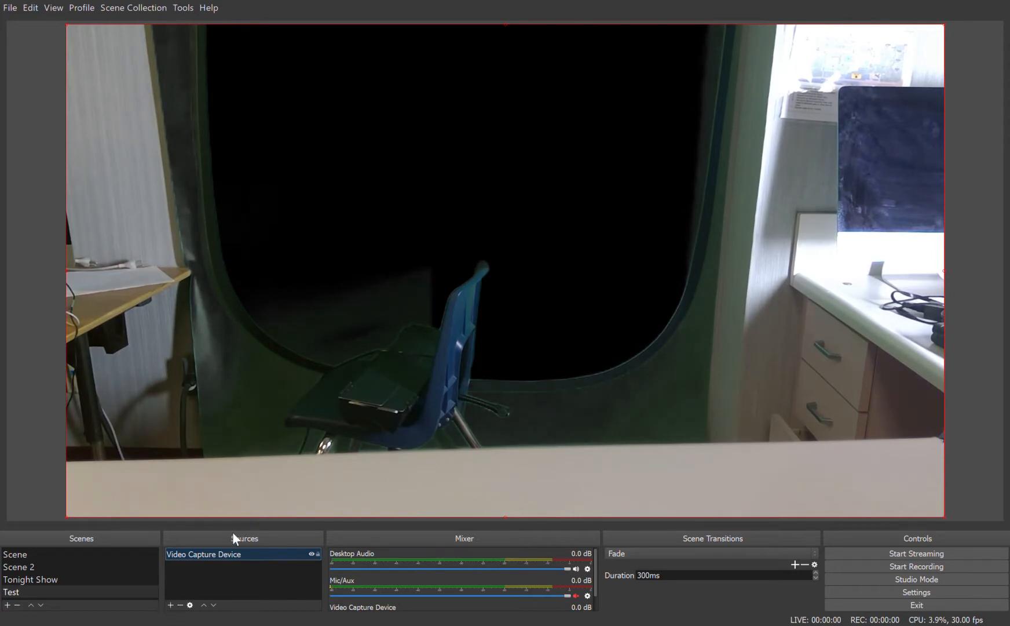
# Step: Add the sailing ship picture as an image source and enlarge it to cover the green screen area of the camera feed
pyautogui.click(244, 484)
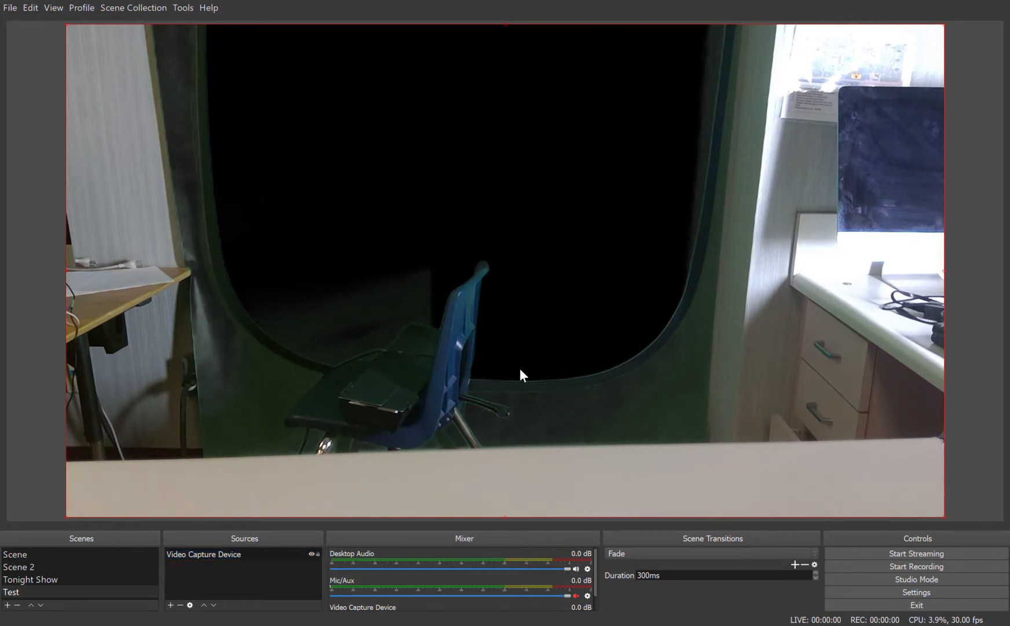
pyautogui.click(514, 363)
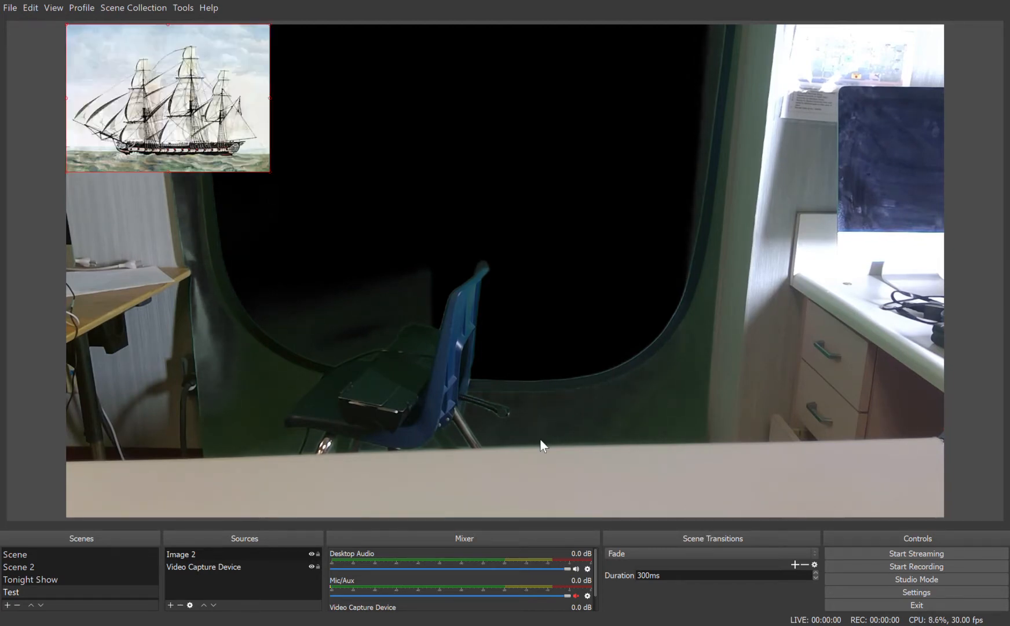
pyautogui.click(272, 170)
pyautogui.click(267, 169)
pyautogui.moveTo(265, 169); pyautogui.dragTo(669, 359)
pyautogui.moveTo(386, 323); pyautogui.dragTo(474, 312)
# Step: Move the ship image below the Video Capture Device in the source order so it sits behind the camera feed
pyautogui.click(256, 577)
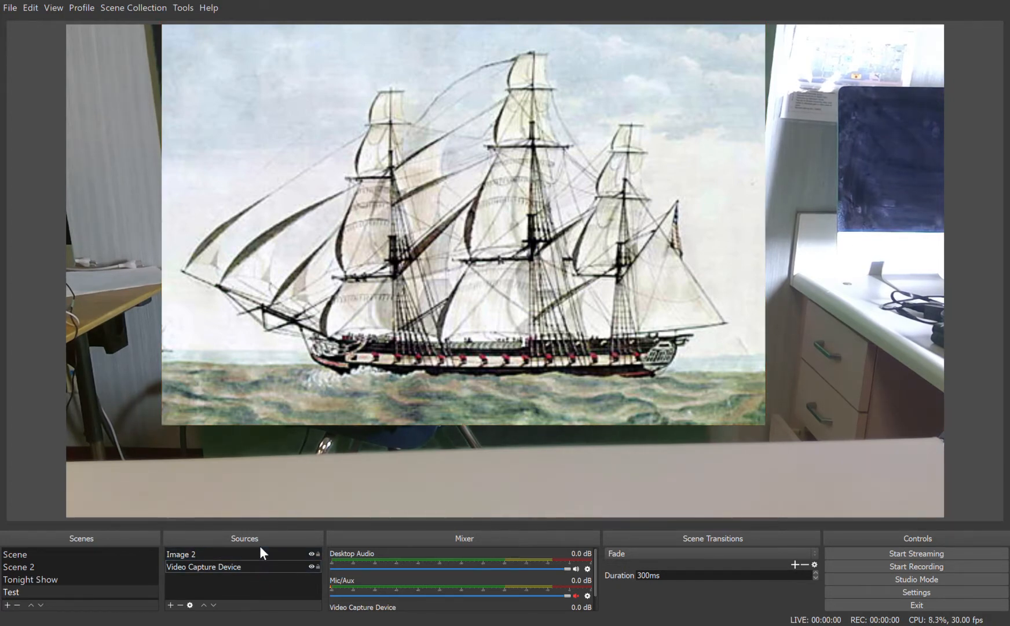
pyautogui.click(248, 554)
pyautogui.moveTo(250, 561); pyautogui.dragTo(249, 568)
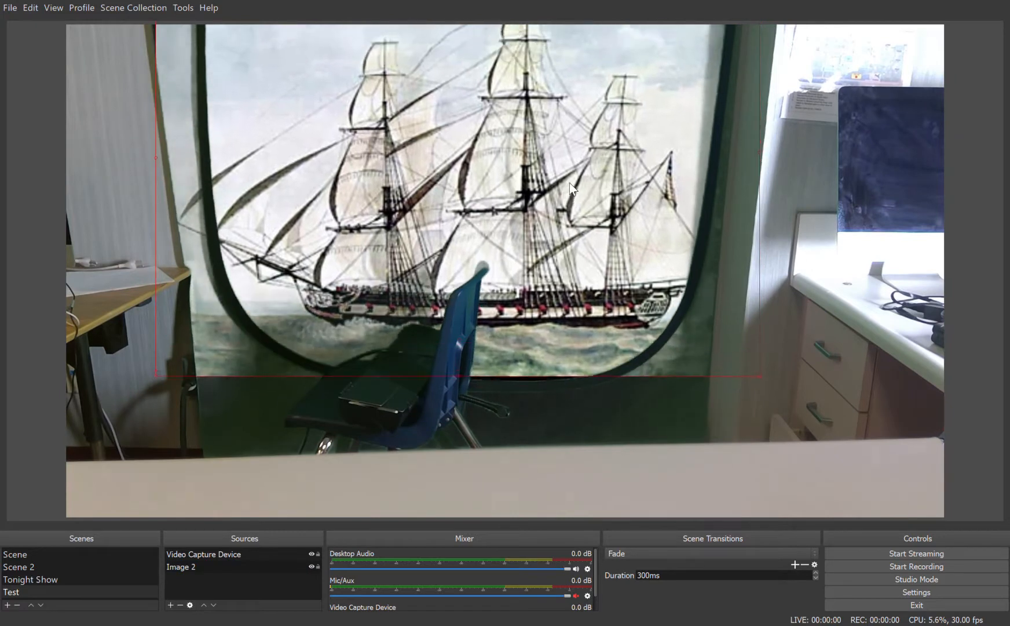
# Step: Crop the left, right and bottom edges of the Video Capture Device source and reposition it over the ship picture
pyautogui.click(273, 555)
pyautogui.click(264, 554)
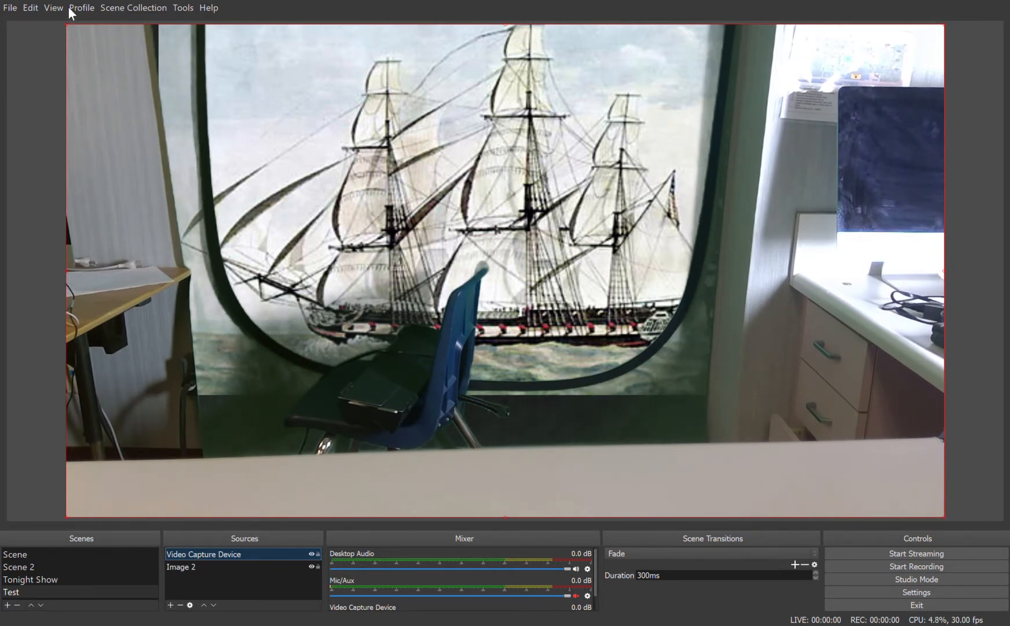
pyautogui.moveTo(66, 270); pyautogui.dragTo(241, 252)
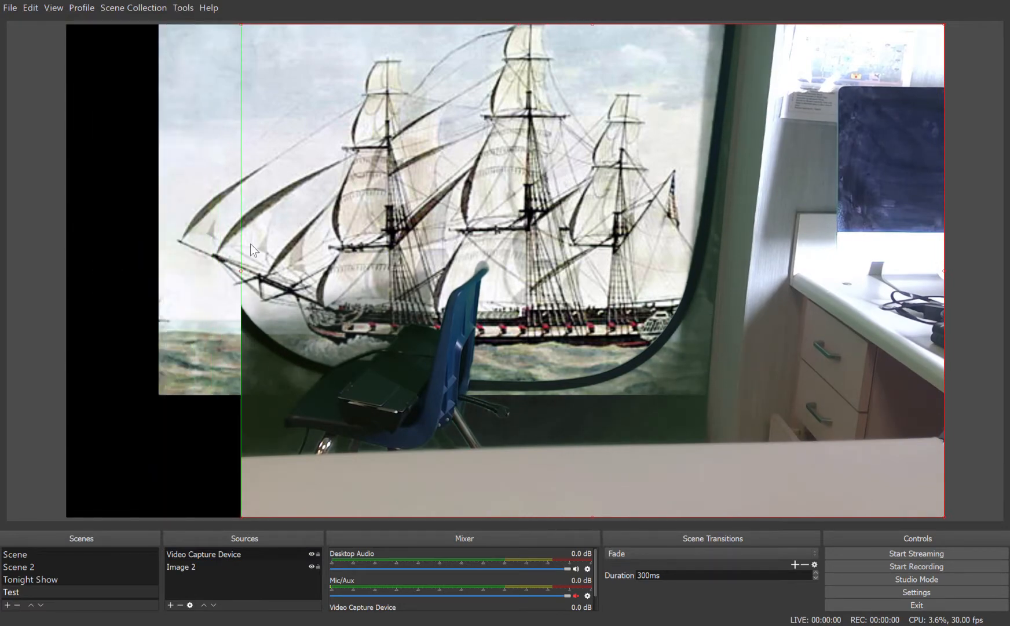
pyautogui.moveTo(945, 268); pyautogui.dragTo(954, 322)
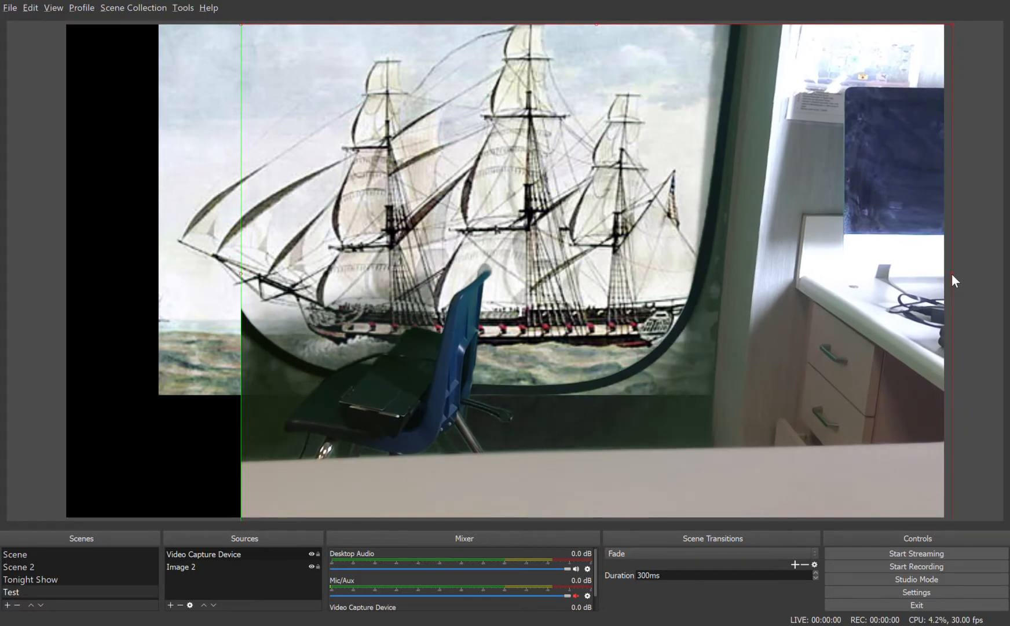
pyautogui.moveTo(952, 273); pyautogui.dragTo(694, 279)
pyautogui.moveTo(469, 448); pyautogui.dragTo(464, 352)
pyautogui.moveTo(461, 429); pyautogui.dragTo(481, 278)
pyautogui.moveTo(479, 228); pyautogui.dragTo(479, 264)
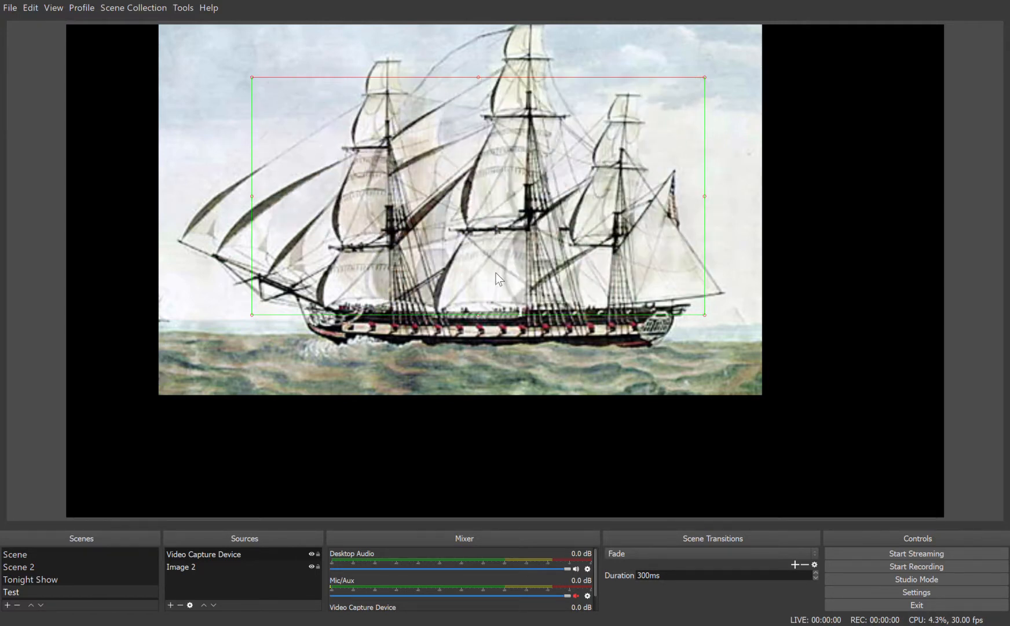
# Step: Add a Display Capture source for Display 0 with the cursor captured, trying it out by opening and closing File Explorer
pyautogui.click(291, 553)
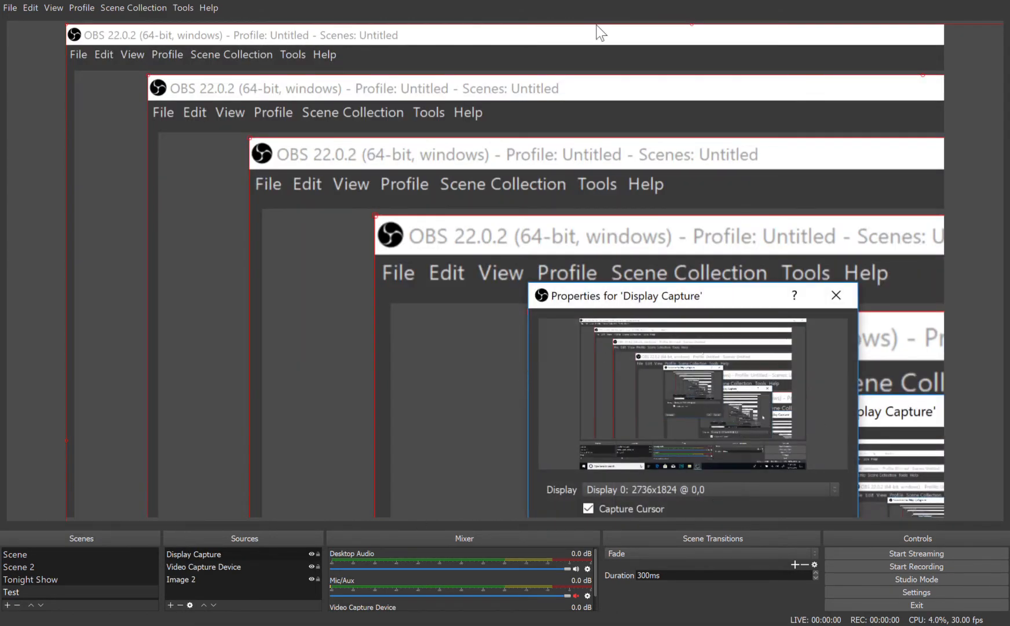
pyautogui.click(488, 625)
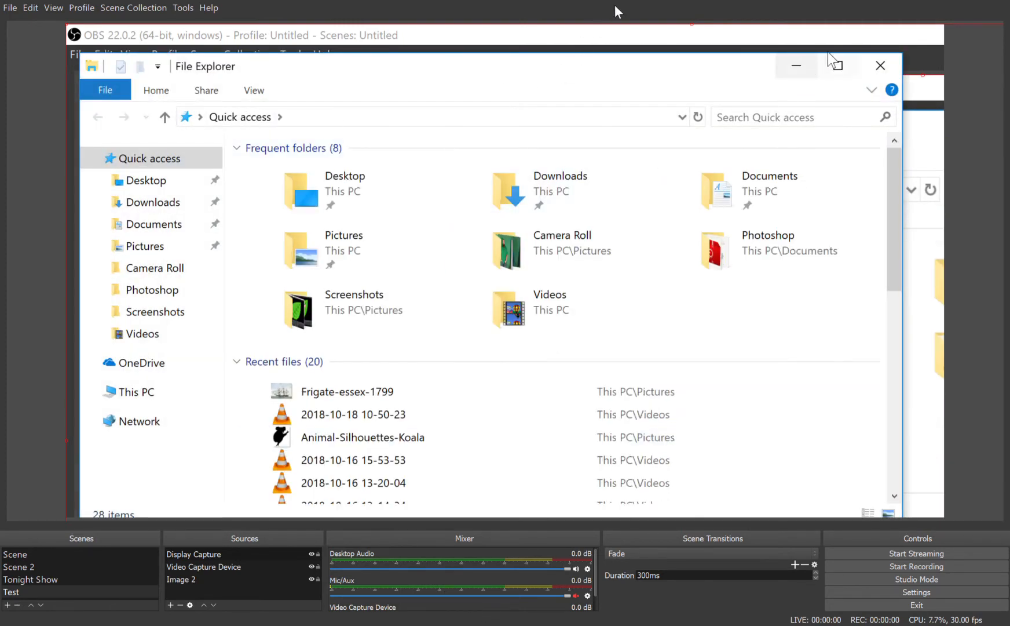
pyautogui.click(656, 17)
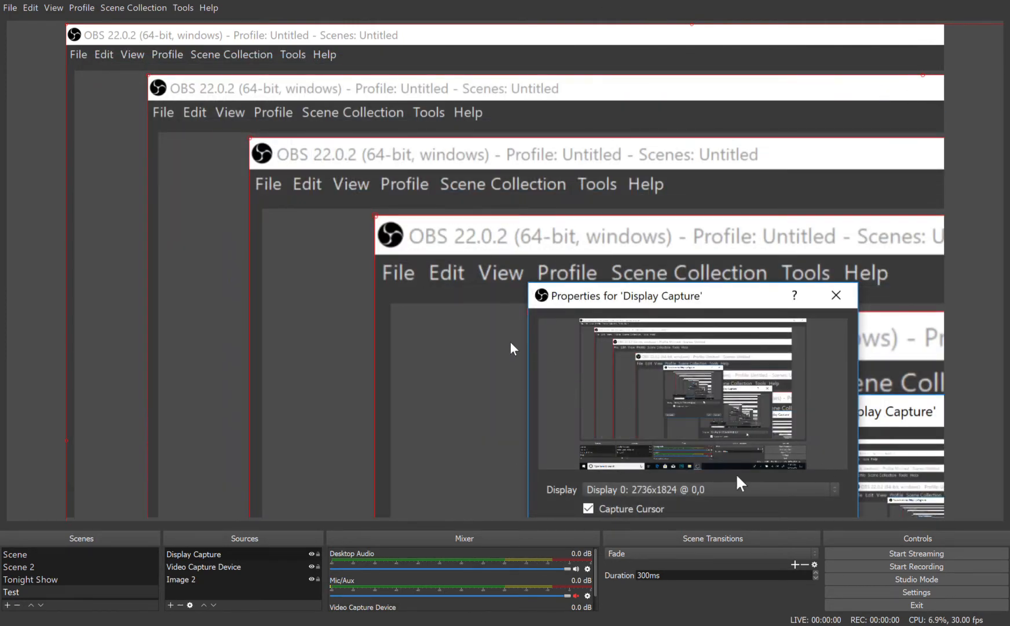
pyautogui.click(577, 413)
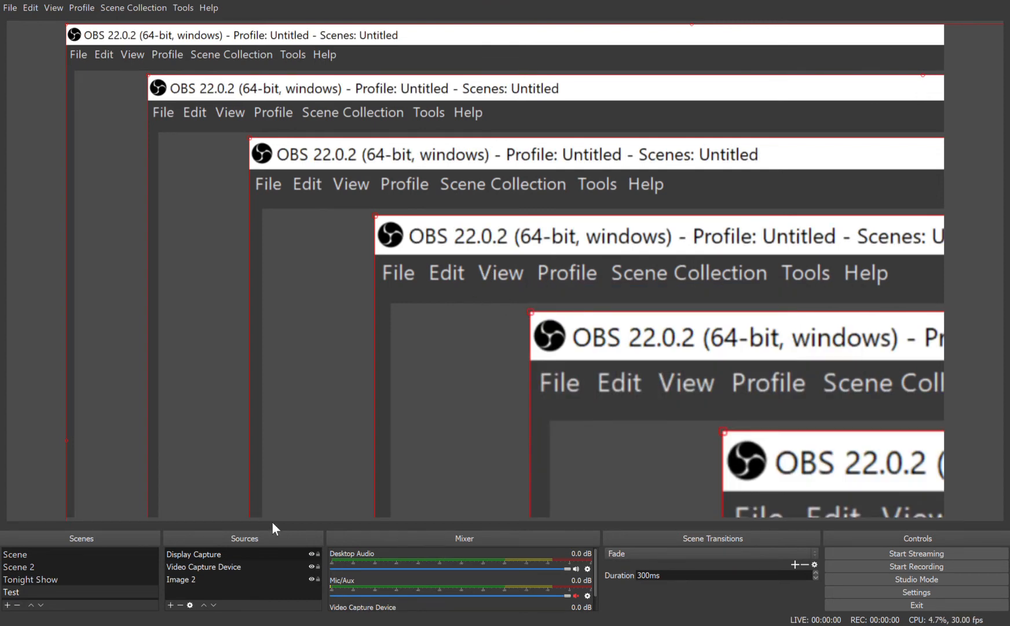
# Step: Hide the Display Capture source in the Test scene
pyautogui.click(311, 553)
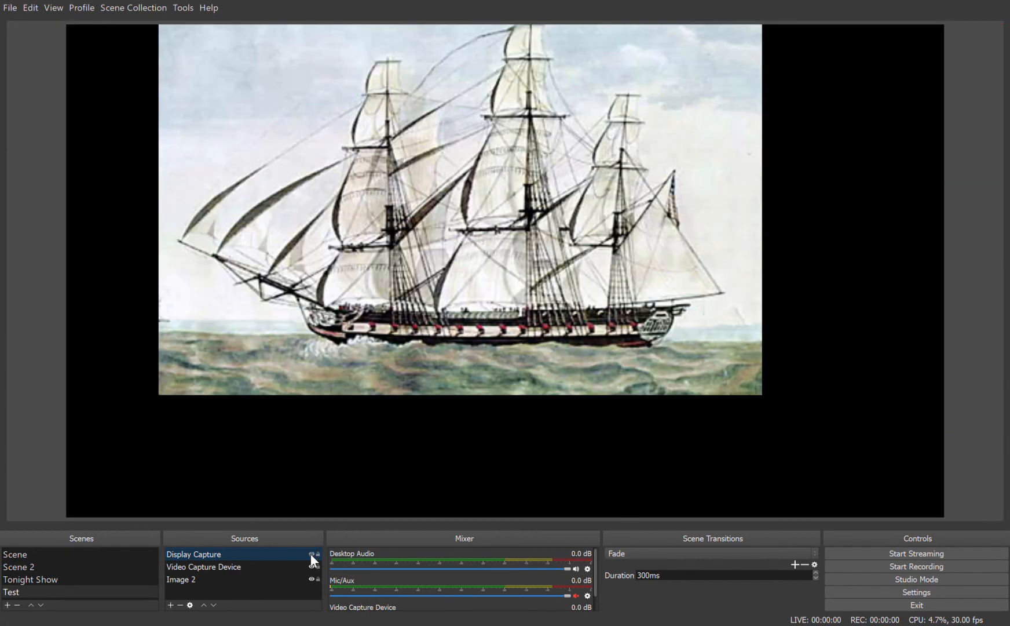